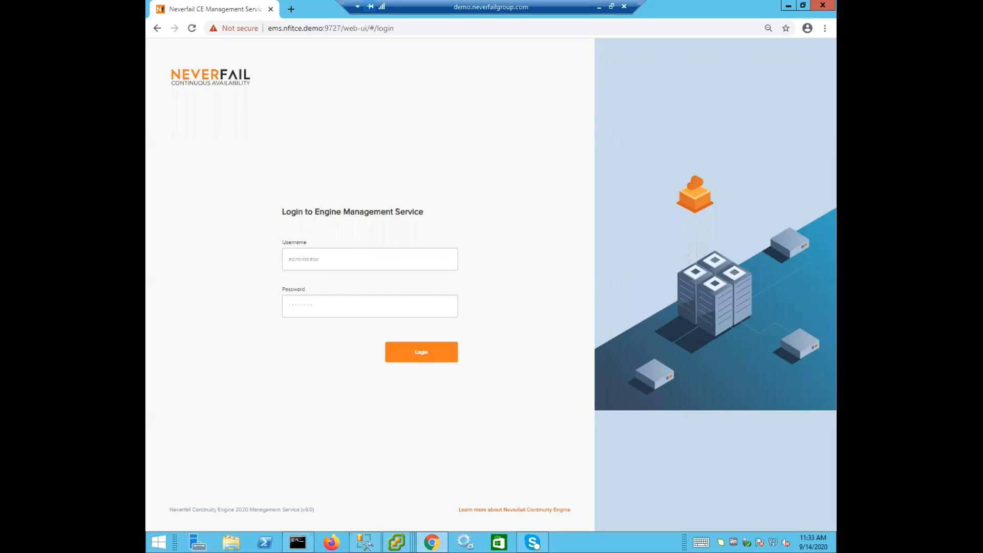
Step: Log in to the Engine Management Service with the Administrator username and the account password
{"action": "left_click", "coordinate": [311, 260]}
{"action": "type", "text": "Administrator"}
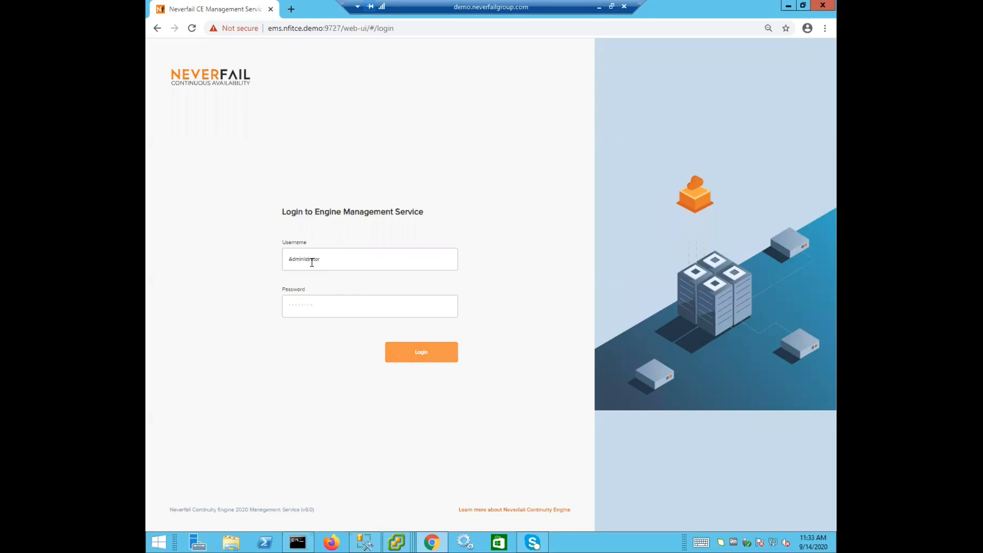
{"action": "key", "text": "Tab"}
{"action": "type", "text": "••••••"}
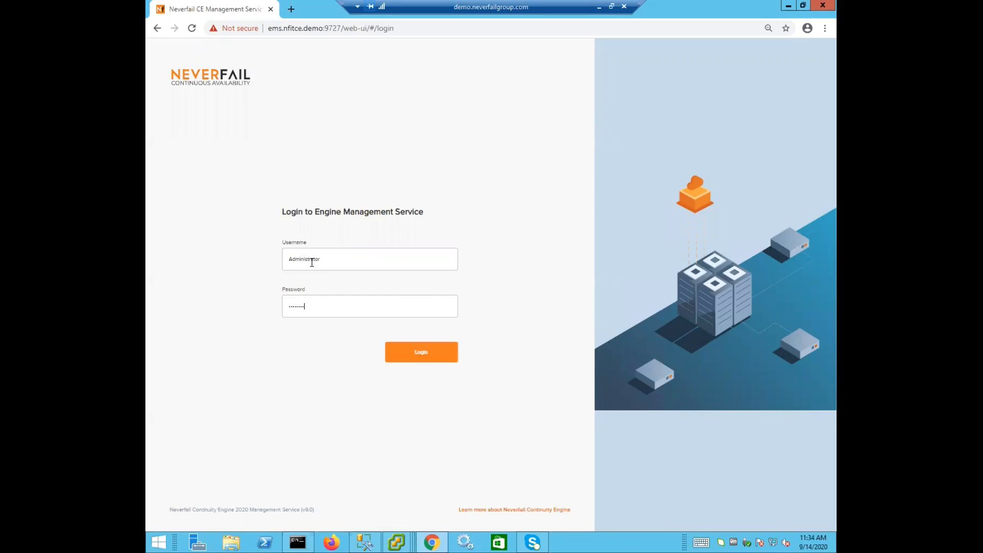
{"action": "key", "text": "Return"}
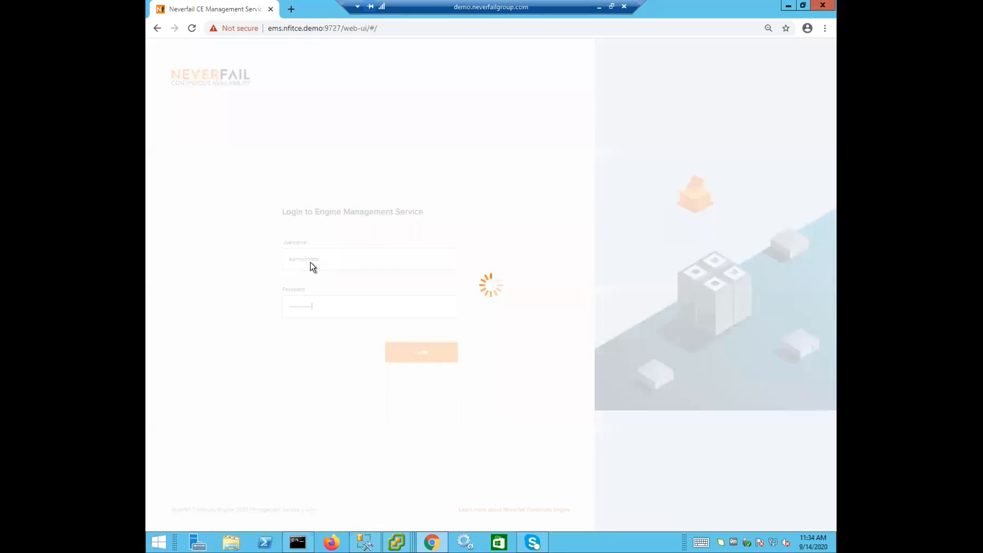
Step: Open the protected server TEST1.NFITCE.DEMO from the servers list
{"action": "left_click", "coordinate": [172, 126]}
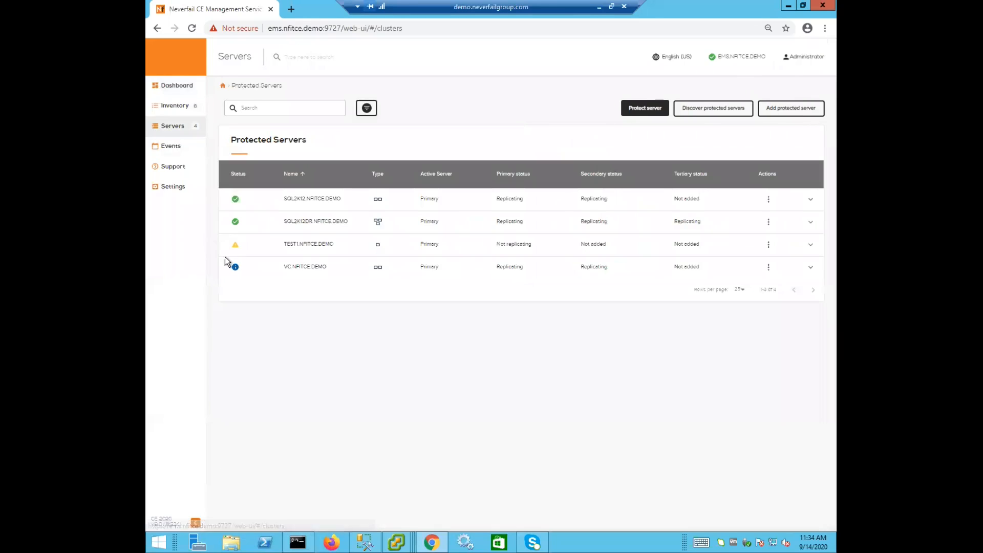
{"action": "left_click", "coordinate": [314, 246]}
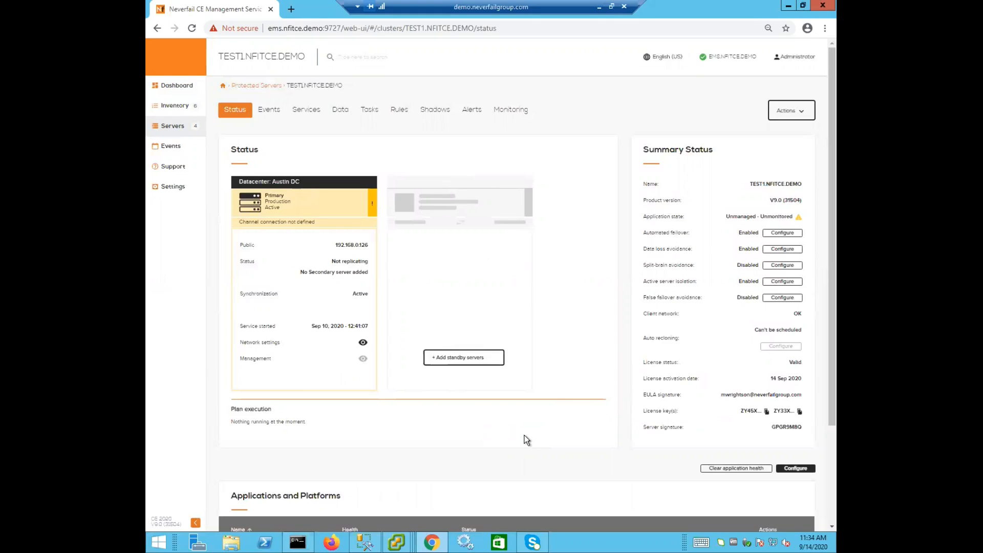
Step: Start adding standby servers to this server and open the Production-DR channel definition
{"action": "left_click", "coordinate": [790, 112]}
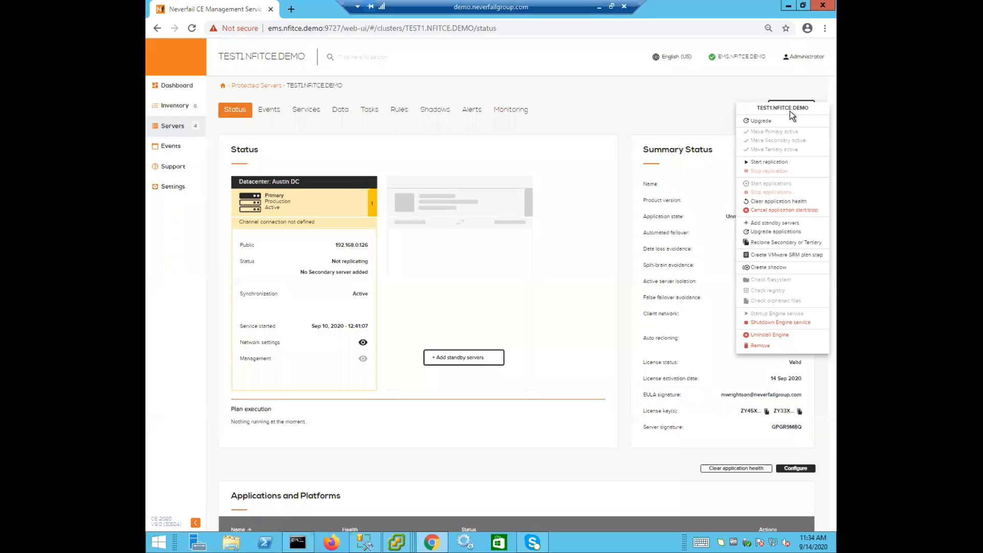
{"action": "left_click", "coordinate": [768, 223]}
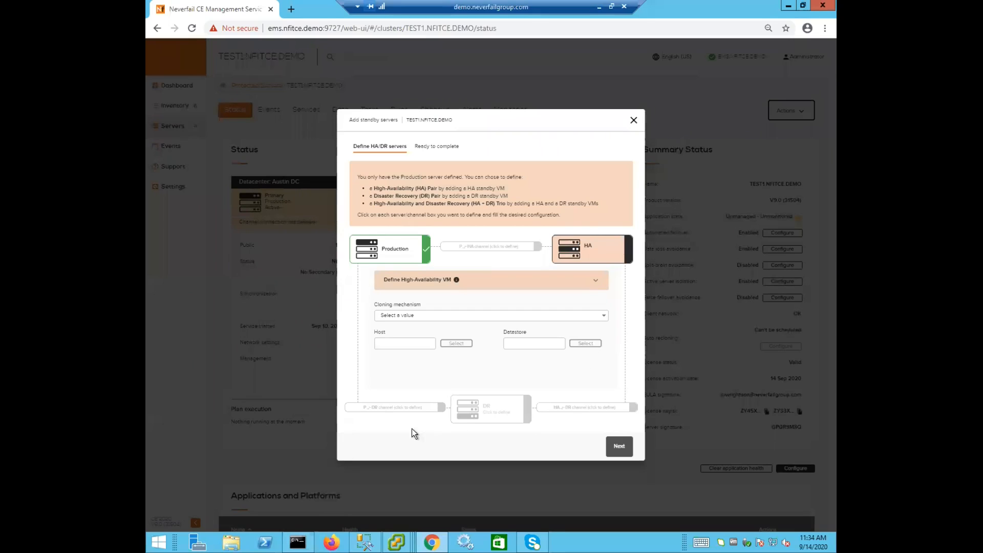
{"action": "left_click", "coordinate": [371, 410]}
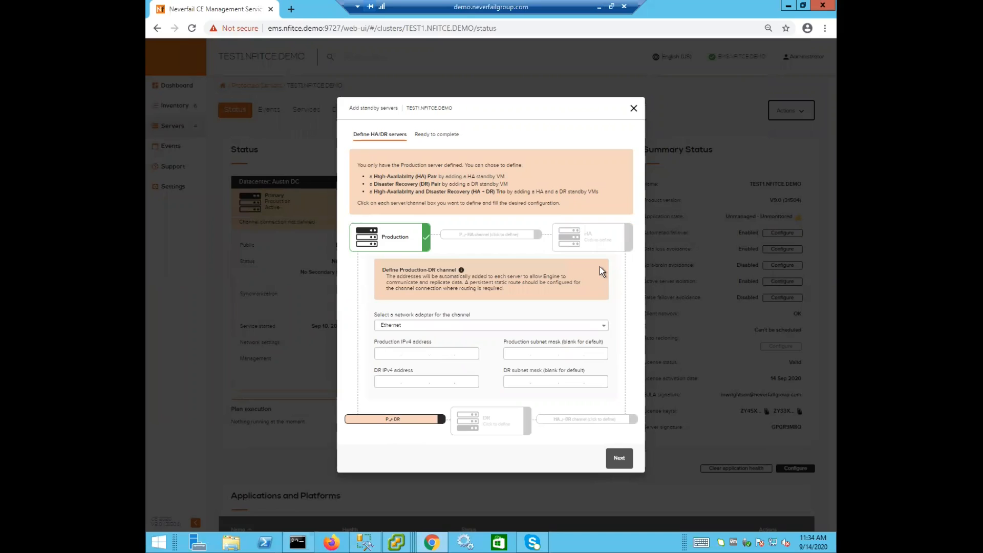
Step: Set the Production-DR channel addresses to 192.168.0.66 for Production and 192.168.10.66 for DR
{"action": "type", "text": "192.168."}
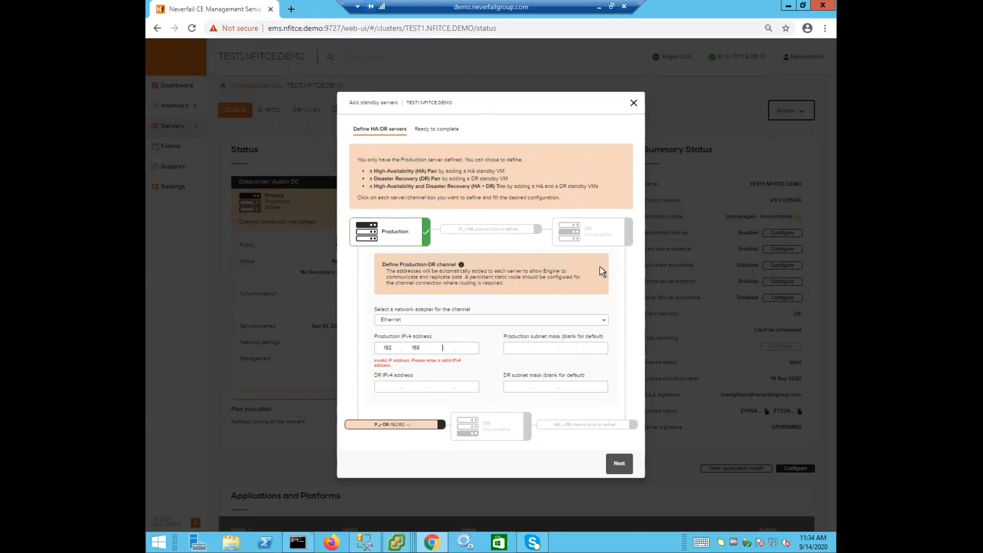
{"action": "type", "text": "0.66"}
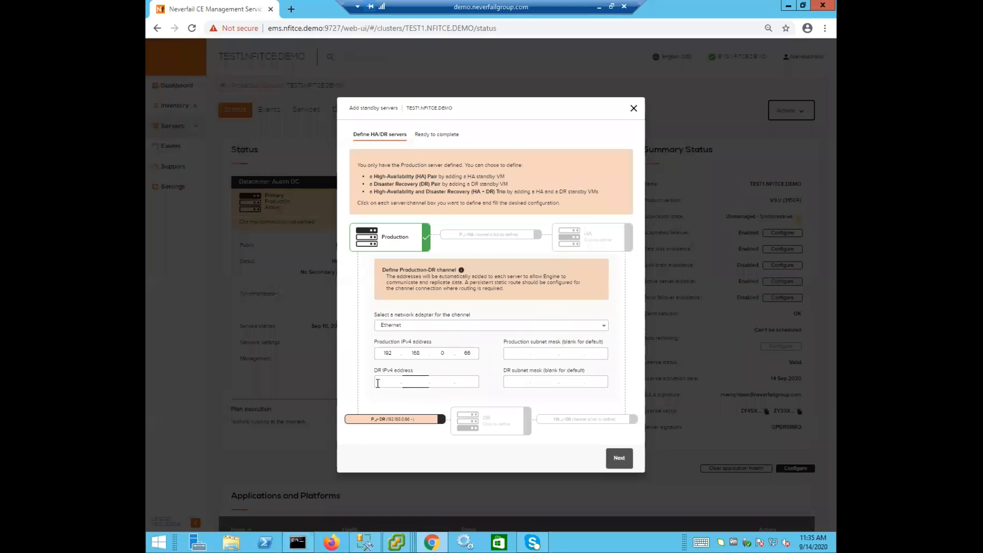
{"action": "left_click", "coordinate": [526, 354]}
{"action": "left_click", "coordinate": [549, 351]}
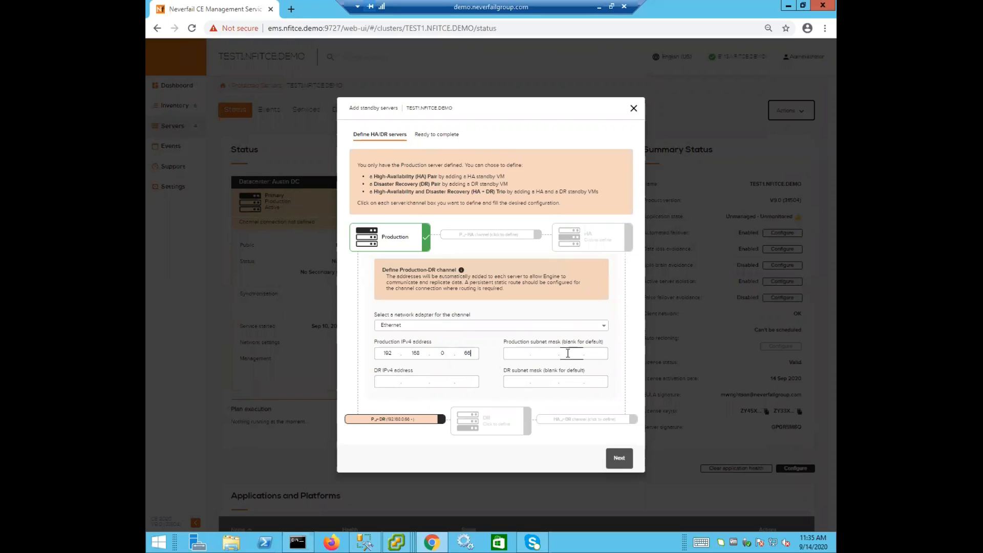
{"action": "left_click", "coordinate": [431, 378]}
{"action": "type", "text": "192.168."}
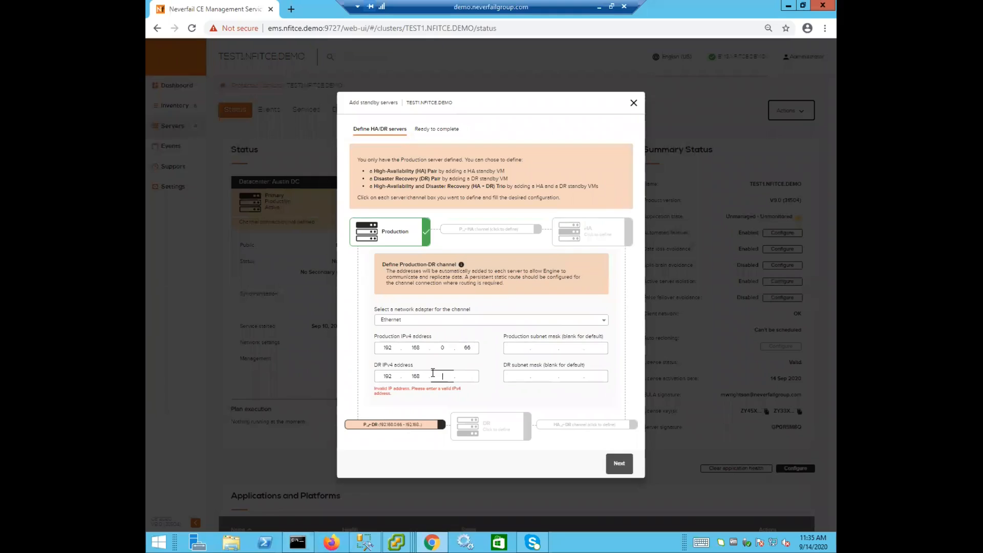
{"action": "type", "text": "10.66"}
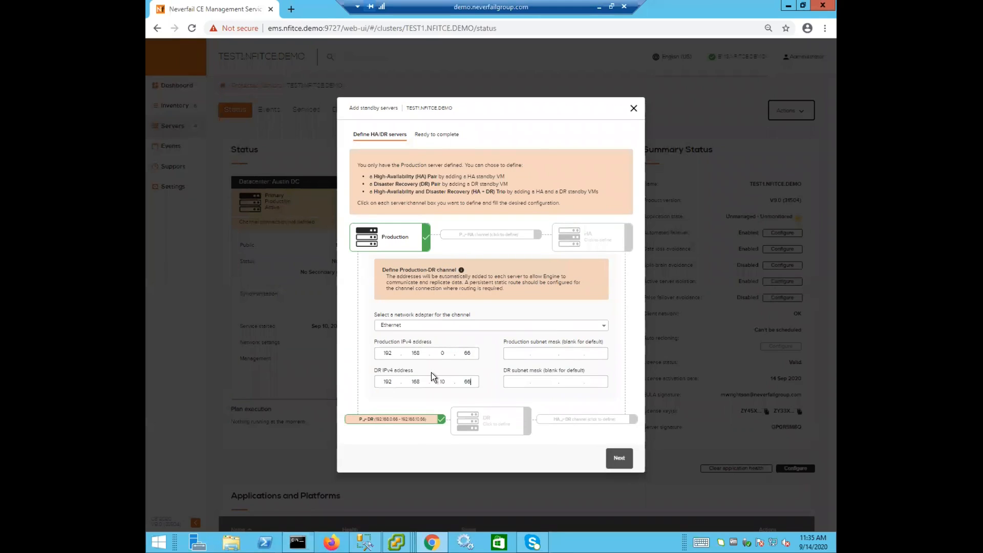
Step: Open the DR server definition and set its public IP address to Different than Production
{"action": "left_click", "coordinate": [481, 425]}
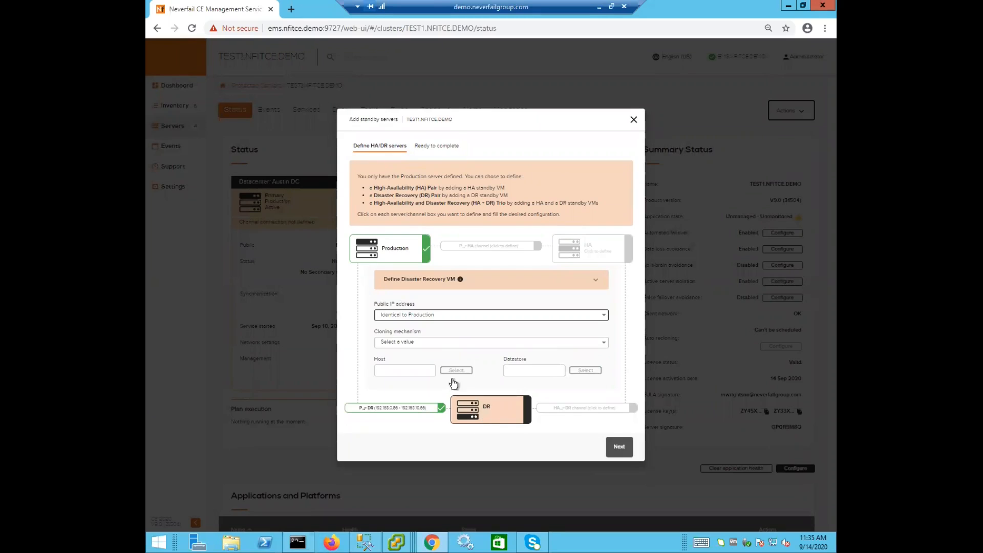
{"action": "left_click", "coordinate": [417, 317]}
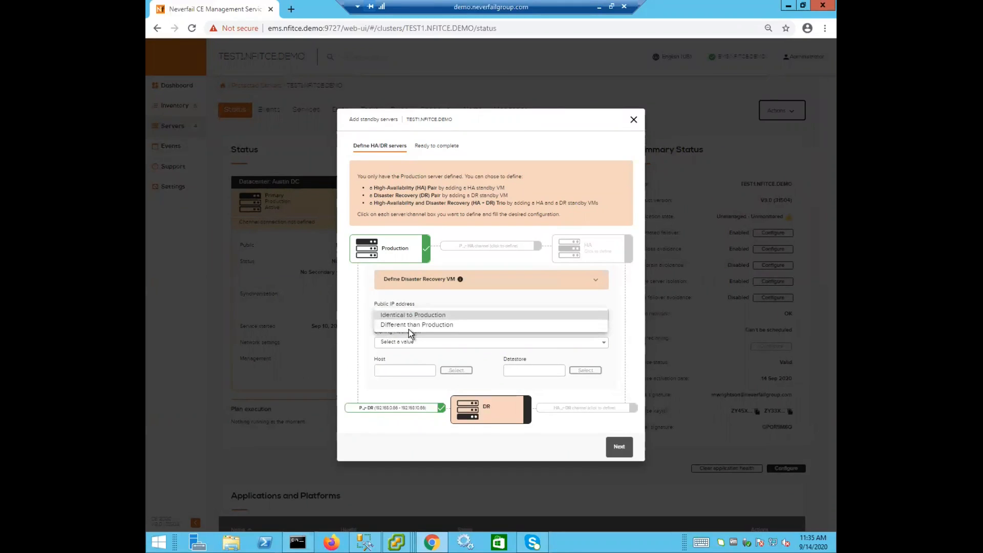
{"action": "left_click", "coordinate": [408, 326]}
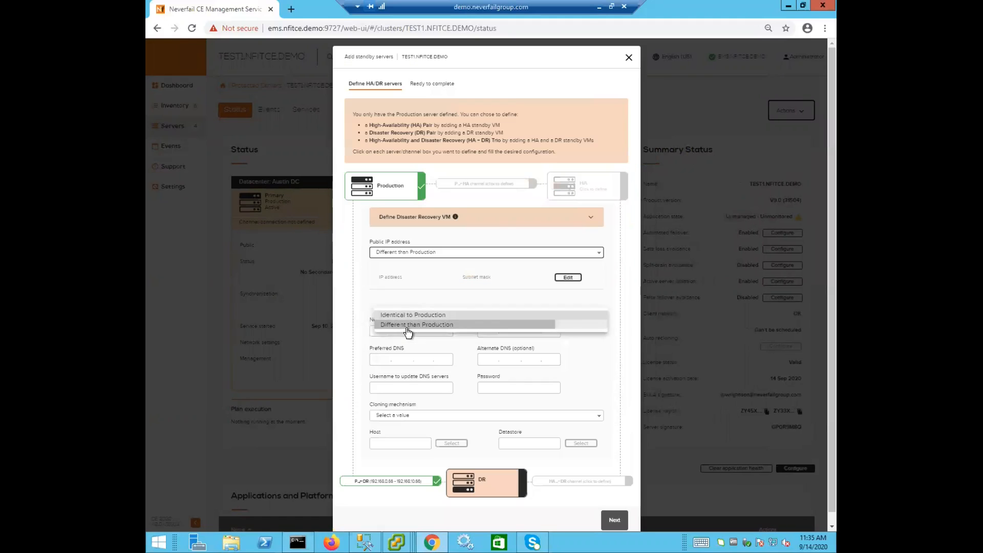
Step: Set the DR server's public IP address to 192.168.10.126 and save it
{"action": "left_click", "coordinate": [567, 278]}
{"action": "left_click", "coordinate": [360, 284]}
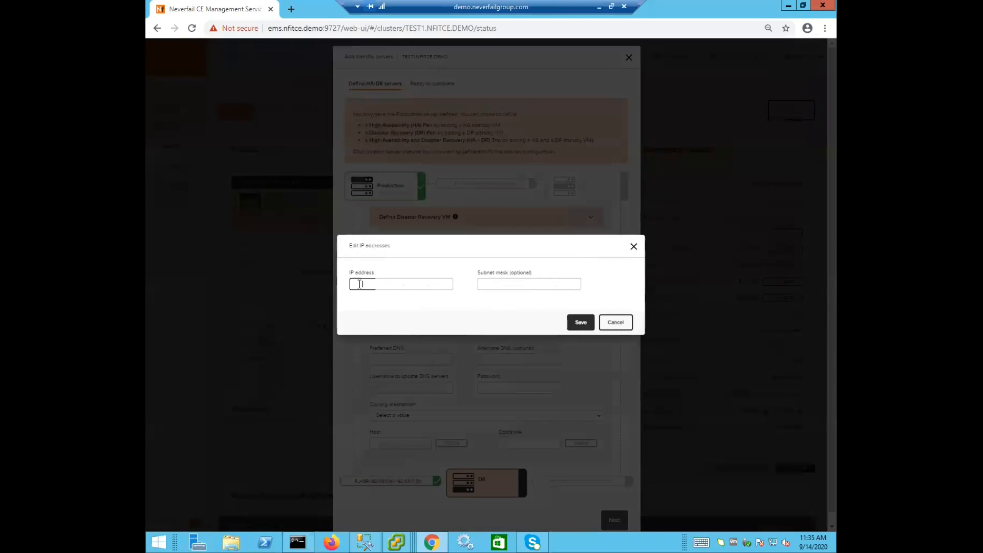
{"action": "type", "text": "192.168."}
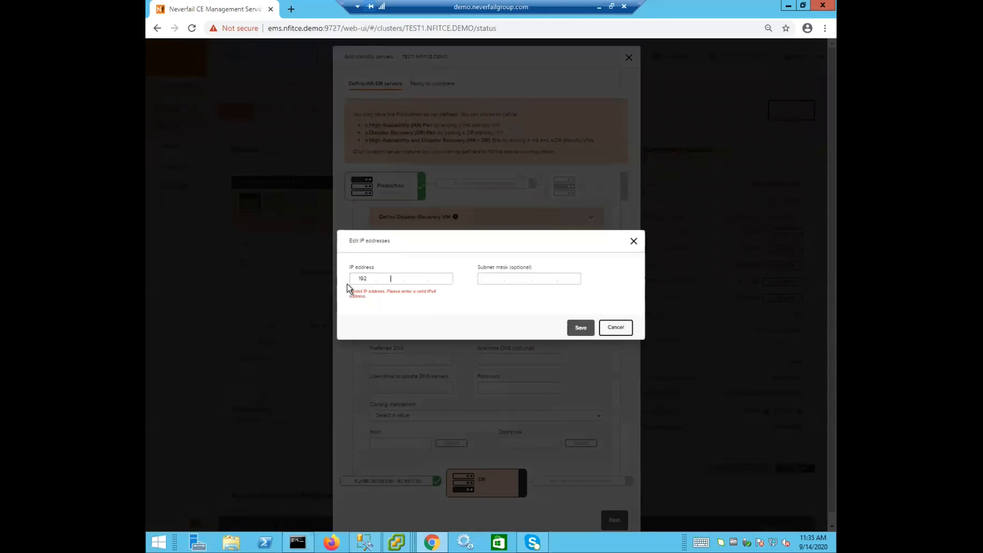
{"action": "type", "text": "10.1"}
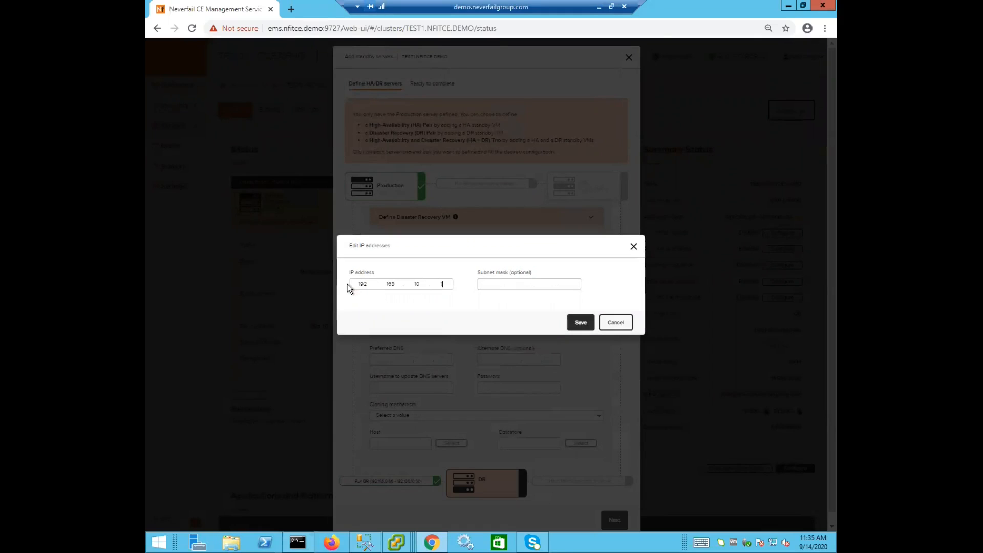
{"action": "type", "text": "26"}
{"action": "left_click", "coordinate": [577, 323]}
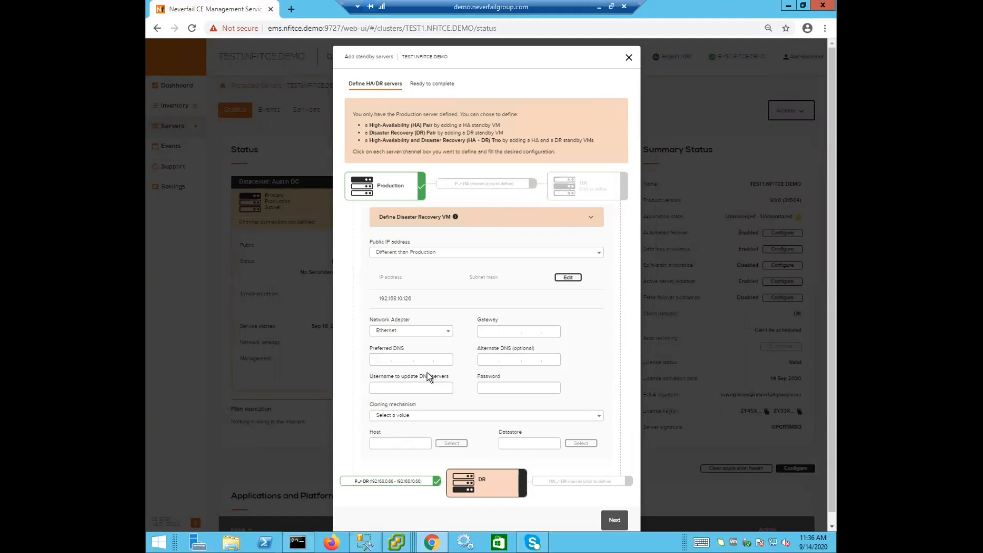
Step: Select Ethernet as the DR network adapter and set the gateway to 192.168.10.1
{"action": "left_click", "coordinate": [416, 334]}
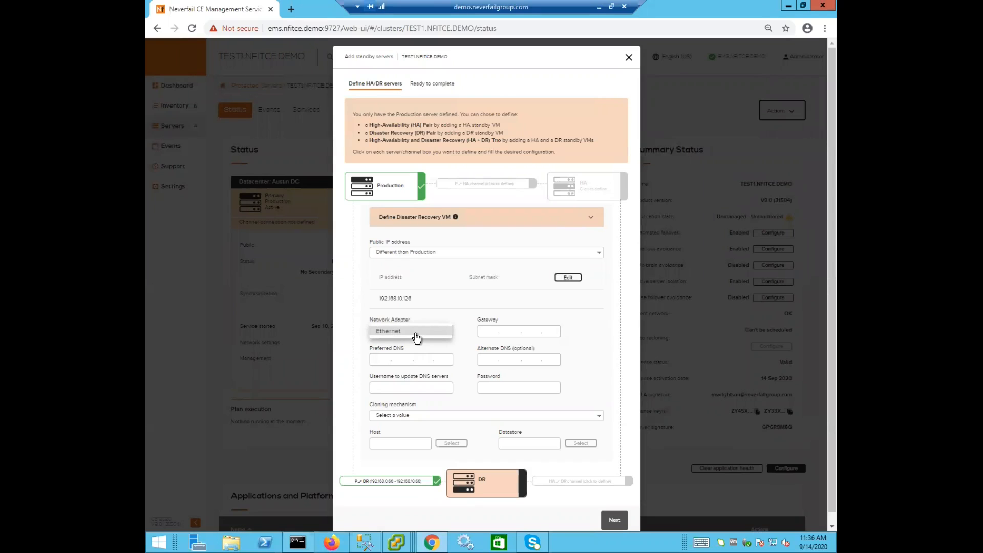
{"action": "left_click", "coordinate": [489, 332]}
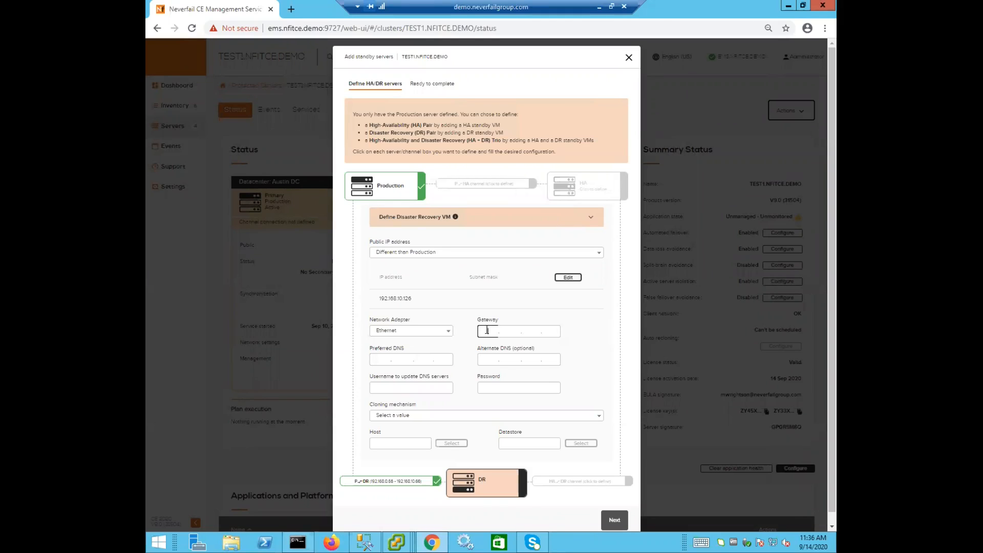
{"action": "type", "text": "192.168."}
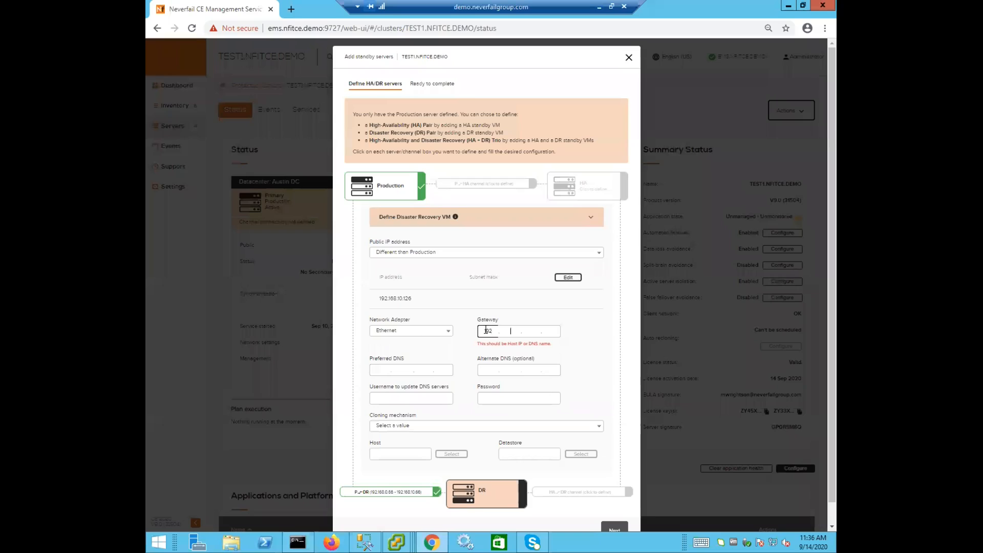
{"action": "type", "text": "10.1"}
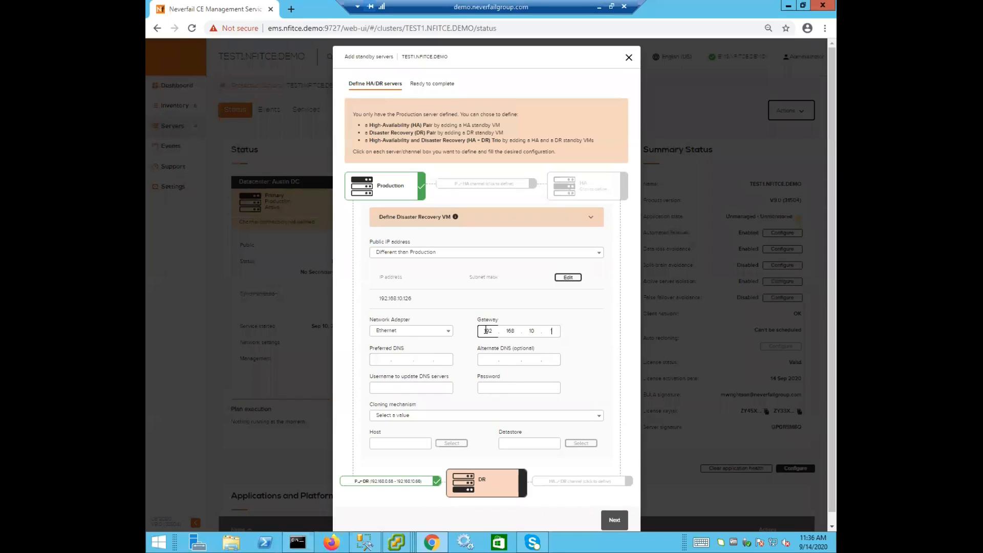
Step: Set the DR server's preferred DNS to 192.168.10.10
{"action": "left_click", "coordinate": [381, 357]}
{"action": "type", "text": "192.168.10."}
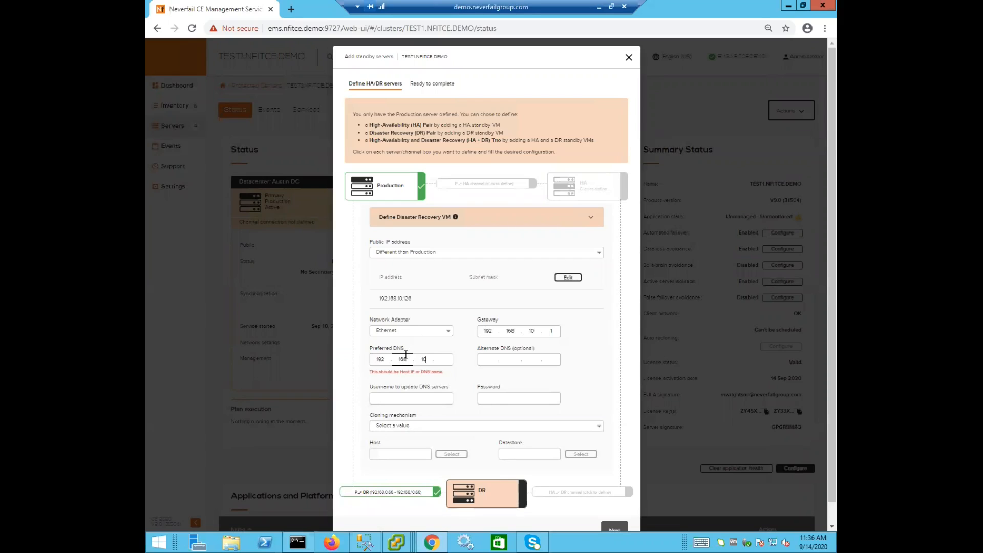
{"action": "type", "text": "10"}
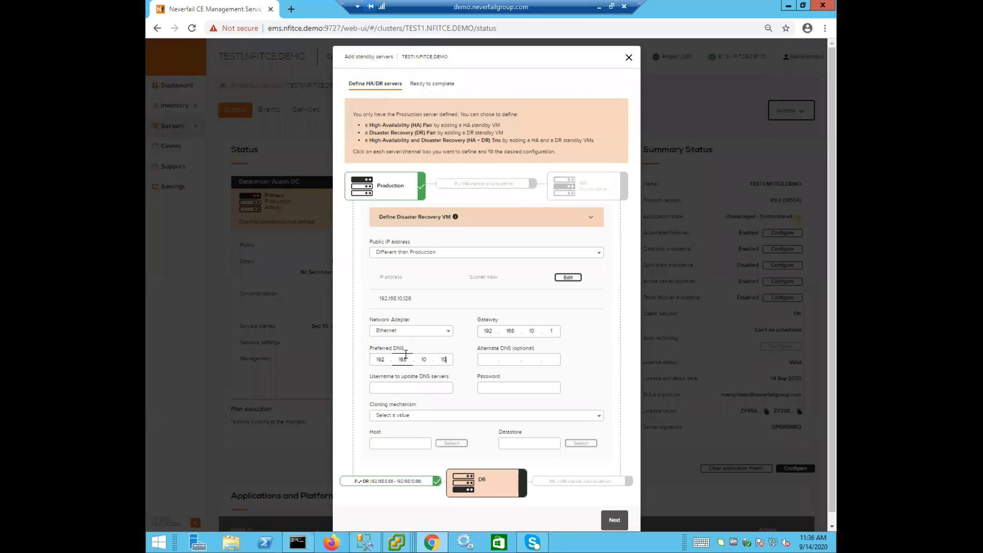
Step: Enter the domain administrator username and the account password used to update DNS servers
{"action": "left_click", "coordinate": [404, 387]}
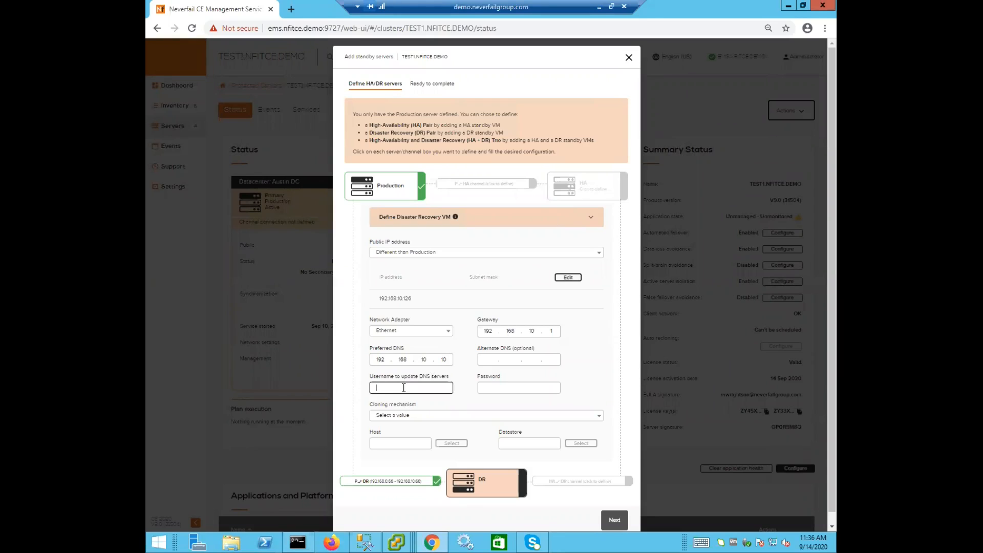
{"action": "type", "text": "administrator@"}
{"action": "type", "text": "nfitce.d"}
{"action": "type", "text": "•••••"}
Step: Set the cloning mechanism to Automated Powered-On
{"action": "left_click", "coordinate": [387, 420]}
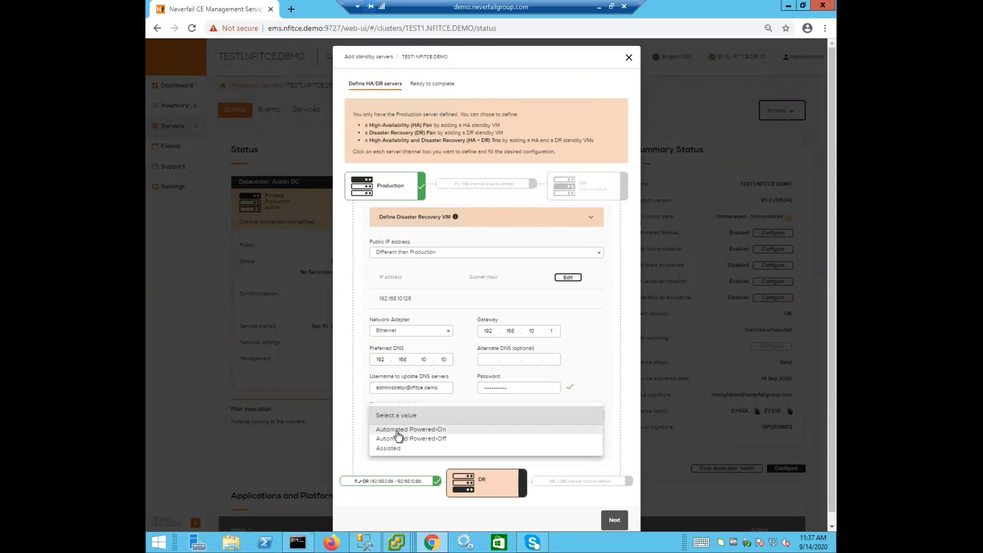
{"action": "left_click", "coordinate": [399, 433]}
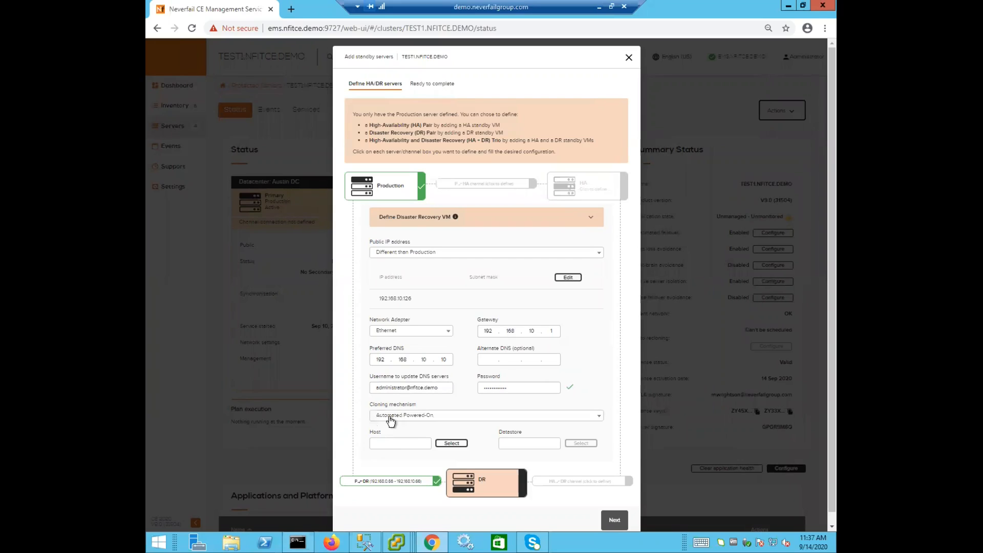
{"action": "left_click", "coordinate": [391, 420]}
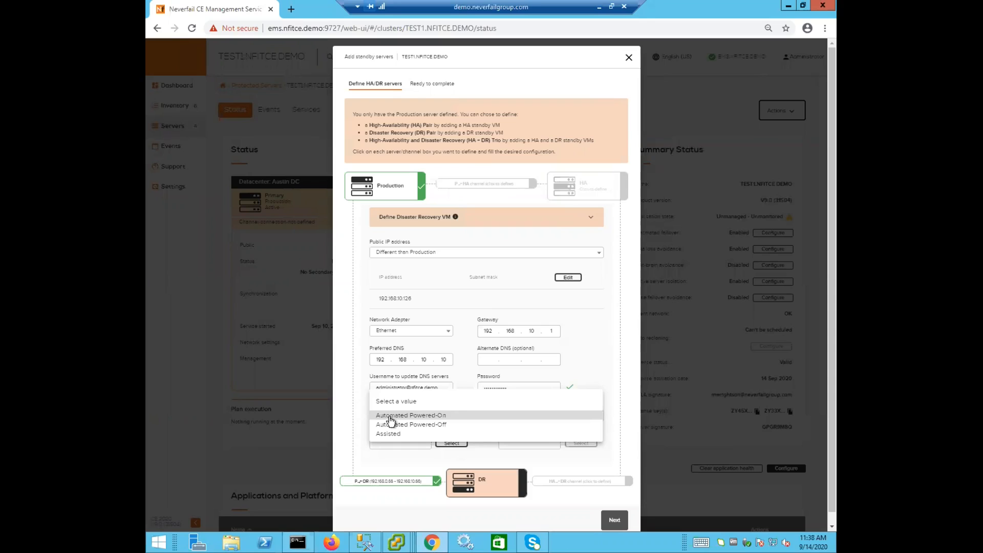
{"action": "left_click", "coordinate": [390, 416]}
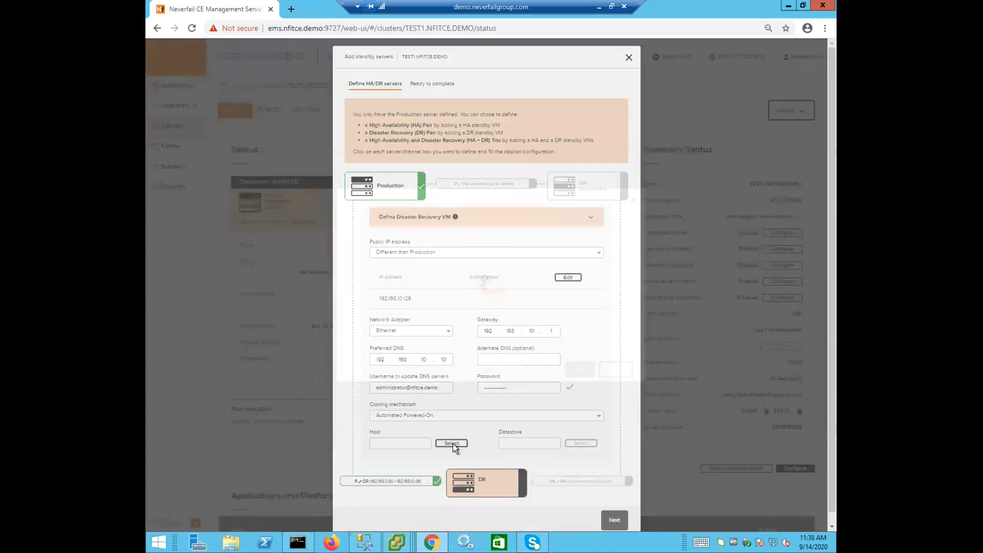
Step: Select vesx3.nfitce.demo in Kansas City DC as the DR host
{"action": "left_click", "coordinate": [452, 444]}
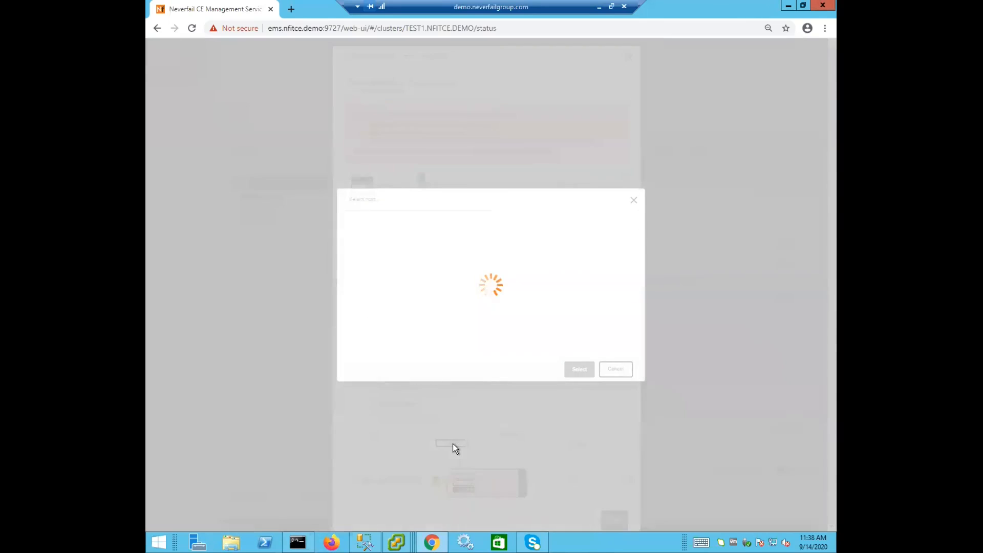
{"action": "left_click", "coordinate": [411, 269]}
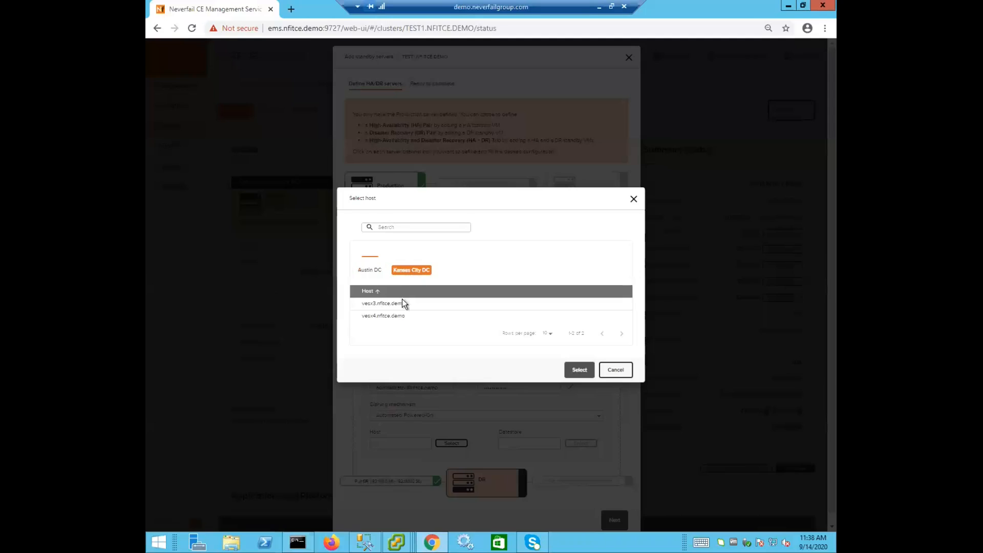
{"action": "left_click", "coordinate": [372, 303]}
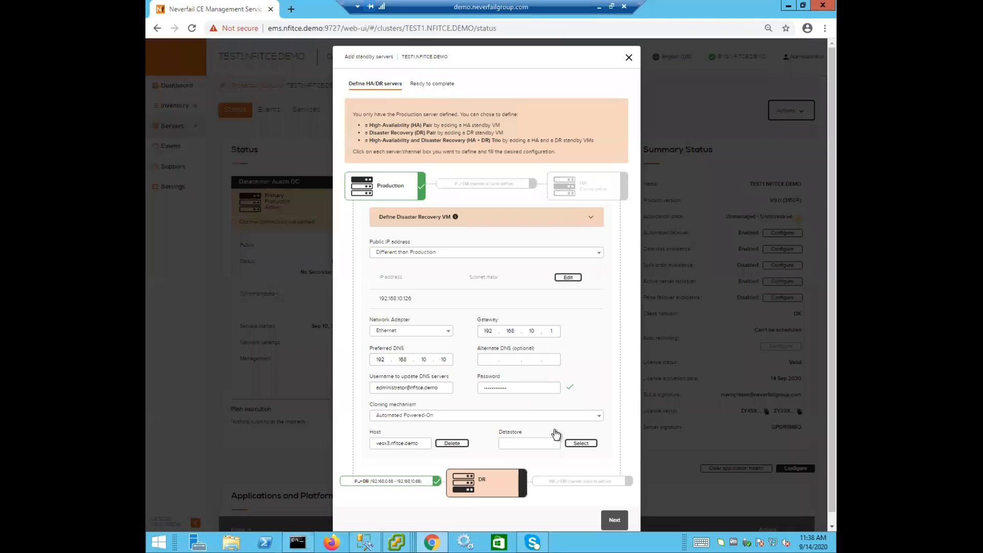
Step: Select Demo-10.14 as the datastore for the DR server
{"action": "left_click", "coordinate": [579, 445]}
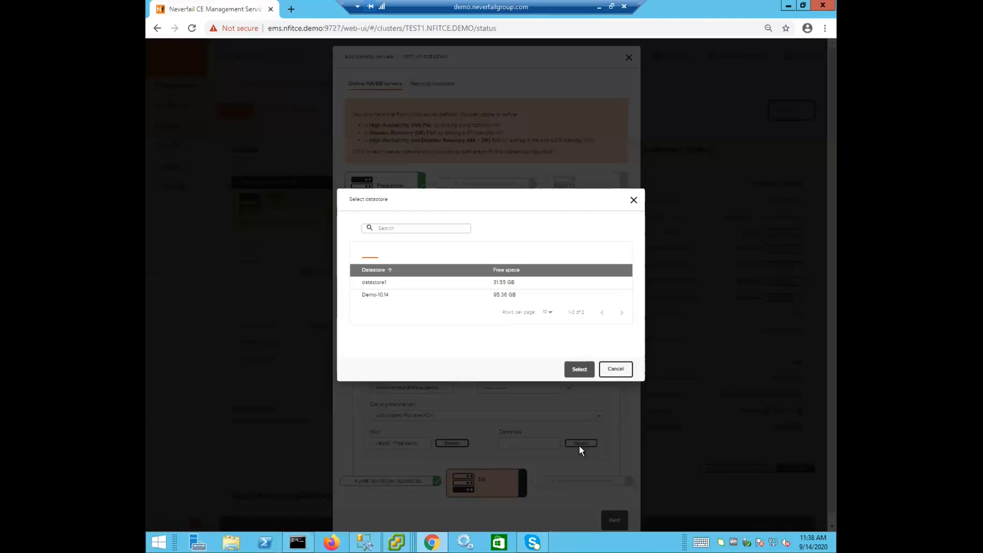
{"action": "left_click", "coordinate": [382, 297]}
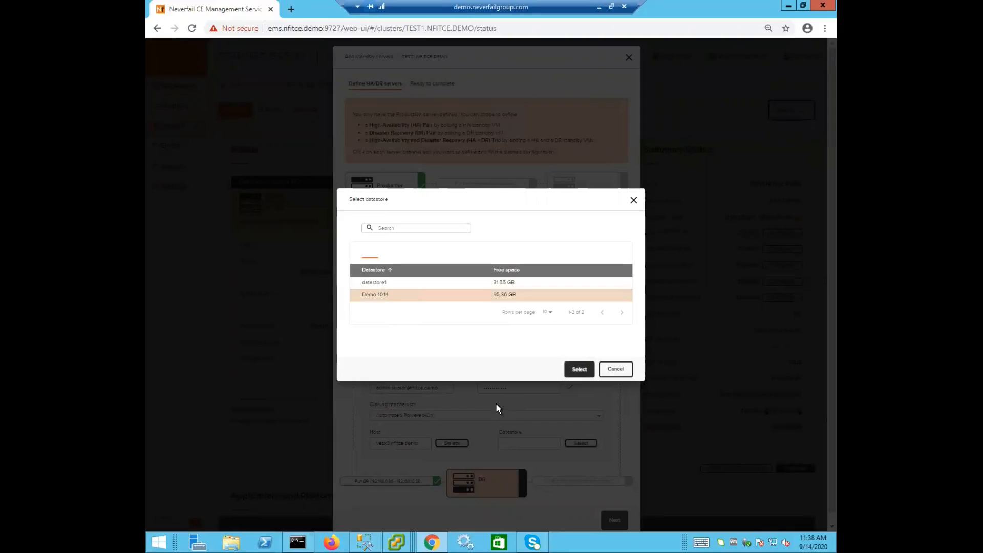
{"action": "left_click", "coordinate": [577, 369]}
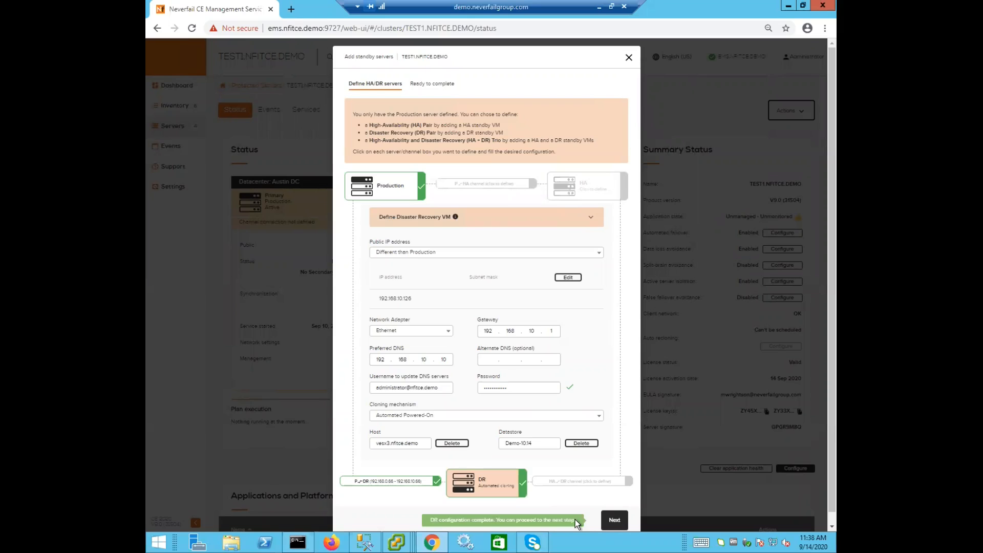
Step: Proceed to the review page and finish adding the DR standby server
{"action": "left_click", "coordinate": [614, 520]}
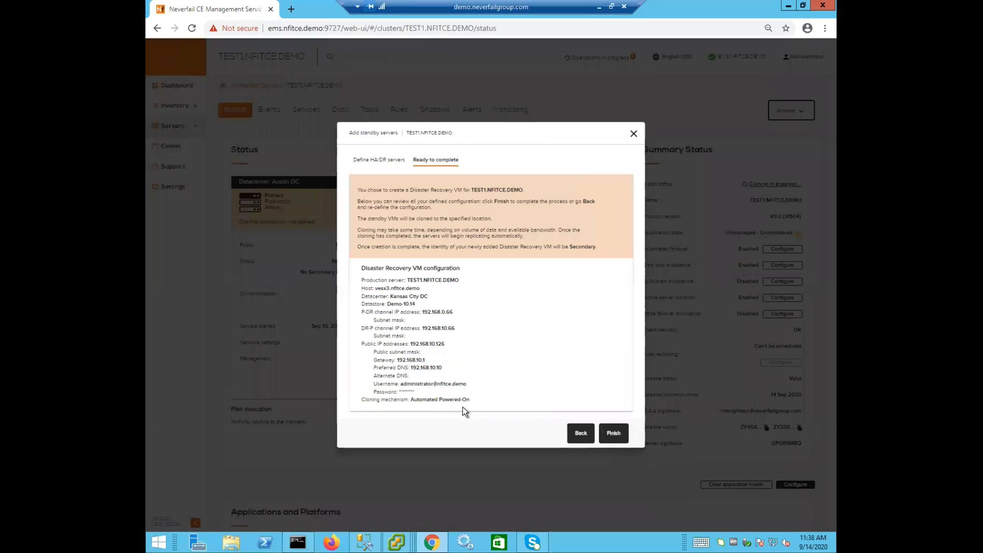
{"action": "left_click", "coordinate": [614, 433]}
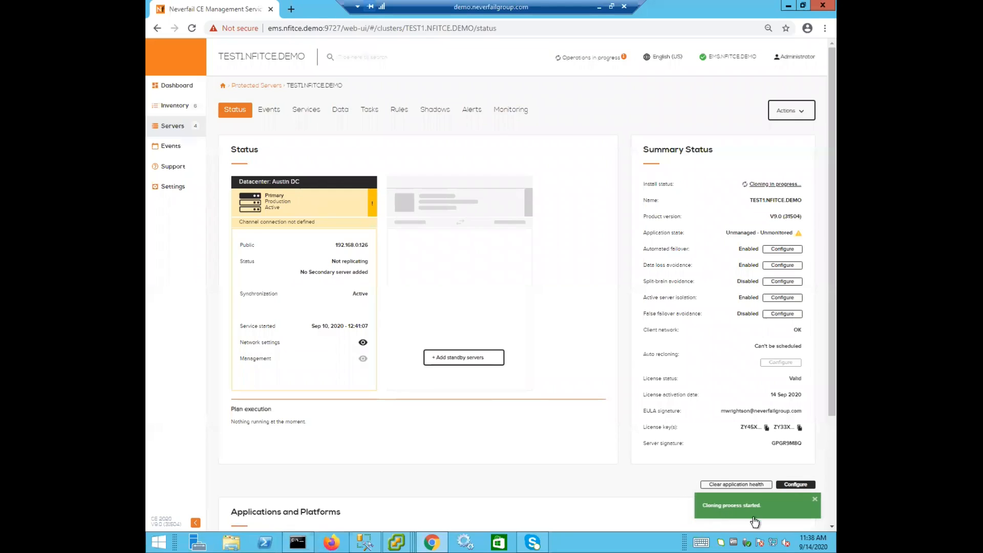
Step: Check the cloning operation in progress and inspect the NG-SALES-TEST1(DR) virtual machine in the vSphere Client
{"action": "left_click", "coordinate": [588, 60]}
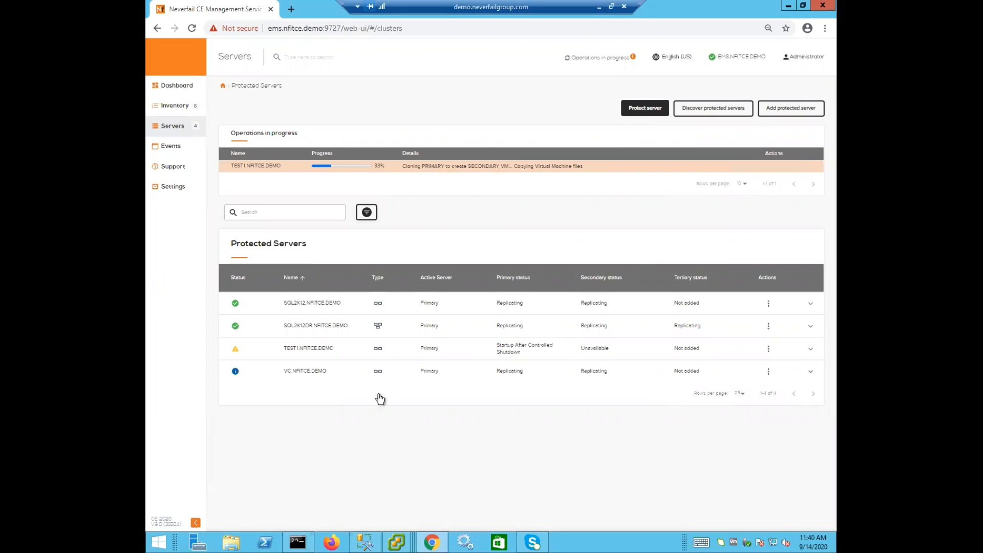
{"action": "mouse_move", "coordinate": [395, 542]}
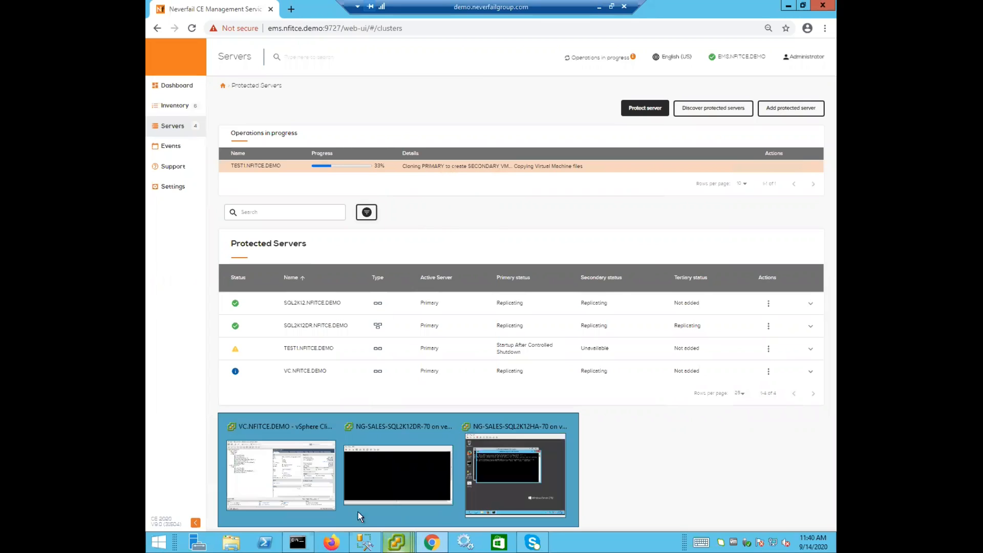
{"action": "left_click", "coordinate": [328, 504]}
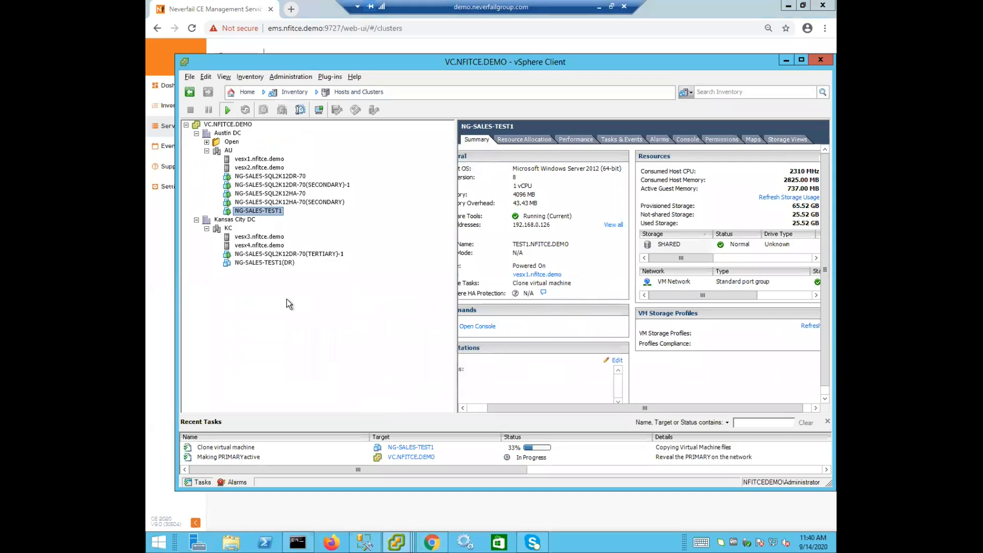
{"action": "left_click", "coordinate": [260, 263]}
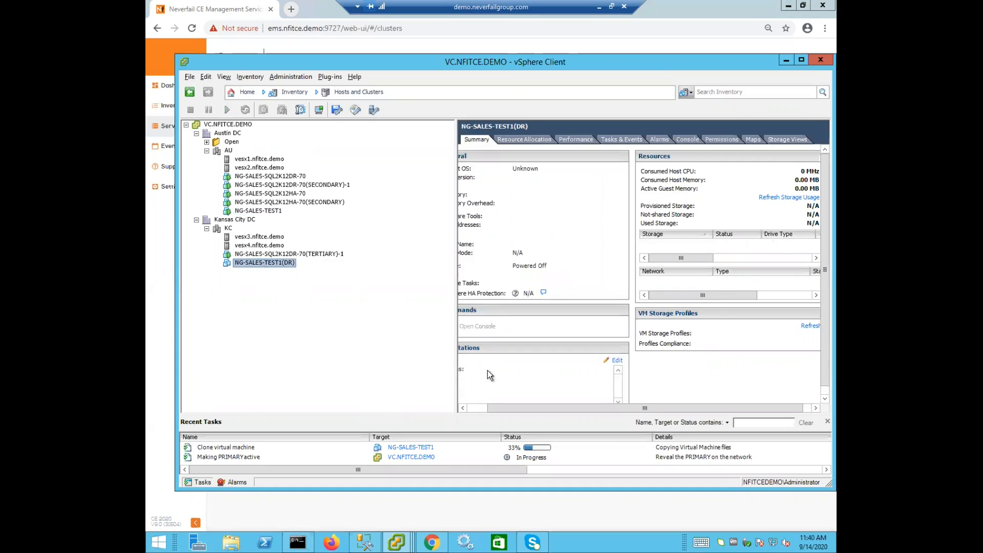
{"action": "left_click", "coordinate": [478, 409]}
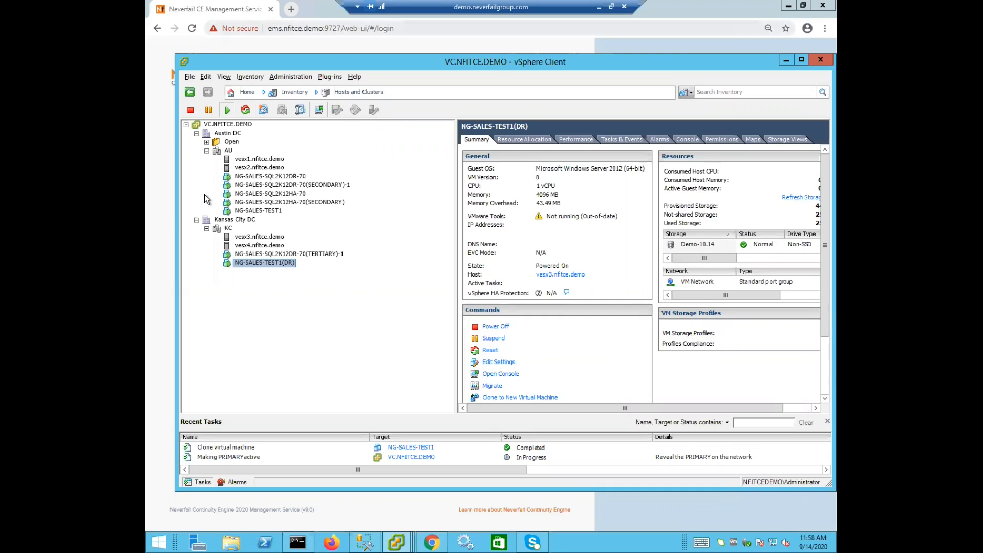
Step: Return to the browser and log in to the Engine Management Service as Administrator with the account password
{"action": "left_click", "coordinate": [162, 216]}
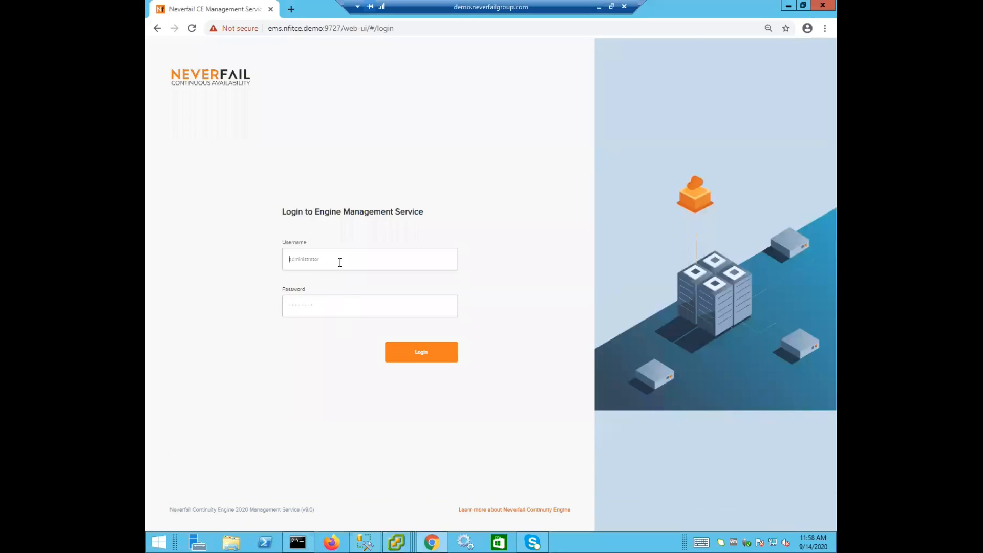
{"action": "type", "text": "Administ"}
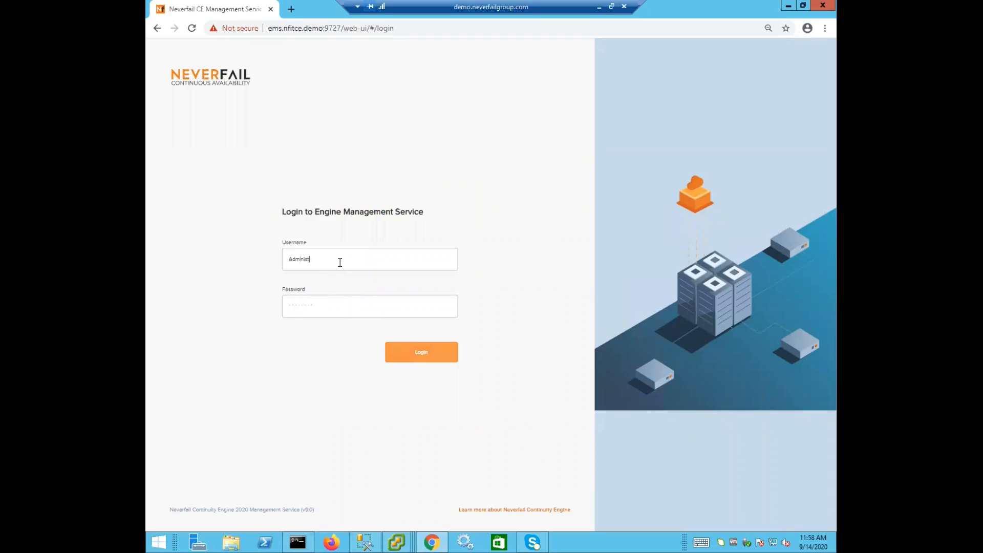
{"action": "type", "text": "raotrtor*****"}
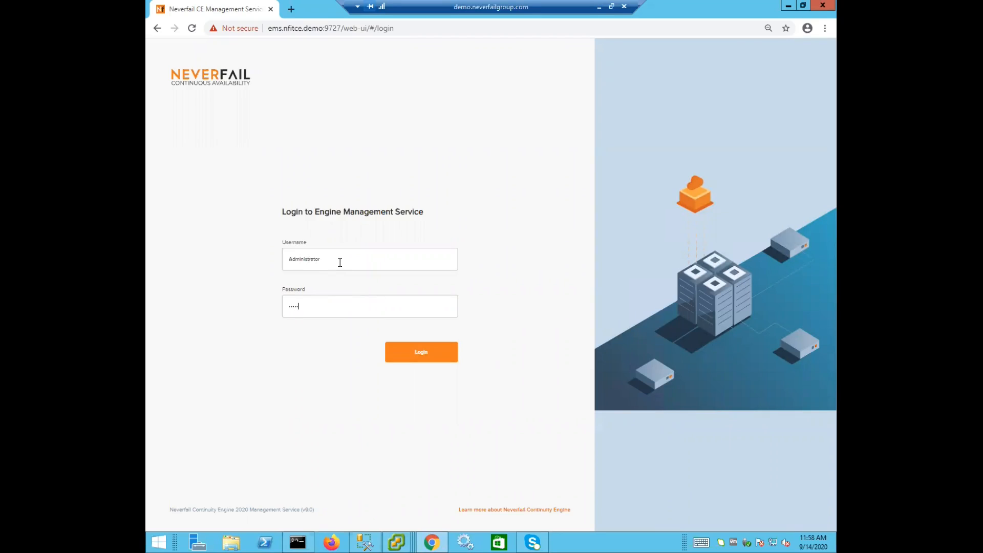
{"action": "key", "text": "Return"}
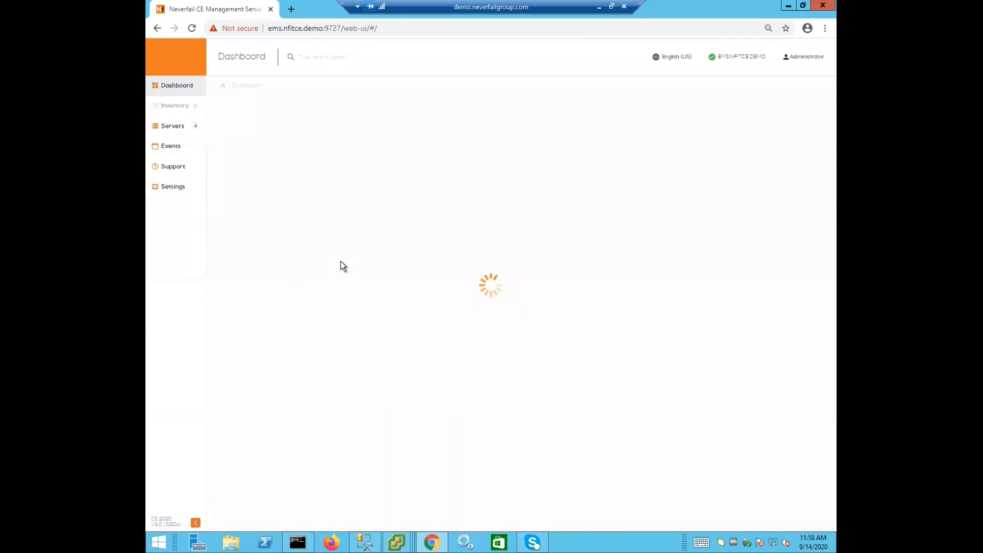
Step: Open the TEST1.NFITCE.DEMO status page from the protected servers list and review its primary and secondary servers
{"action": "left_click", "coordinate": [173, 128]}
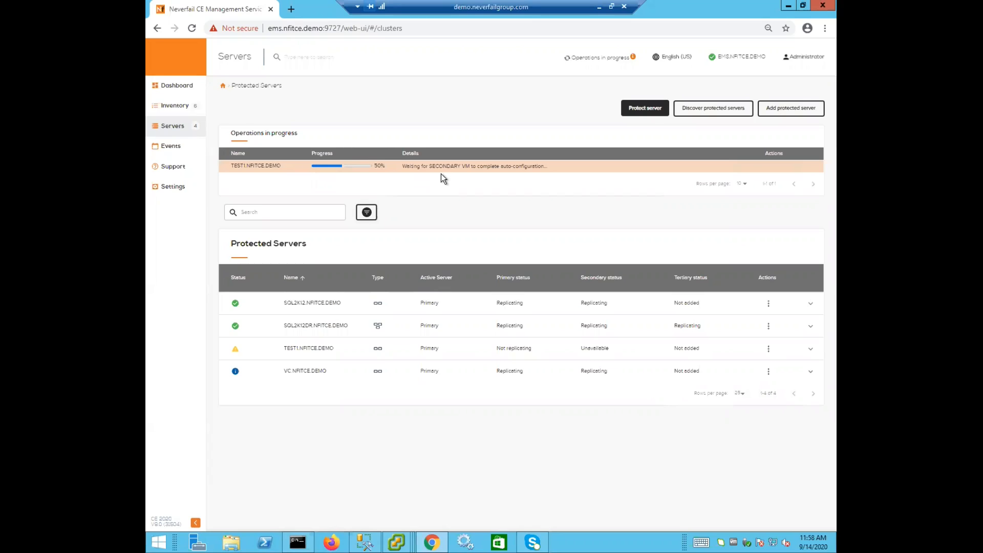
{"action": "left_click", "coordinate": [292, 349]}
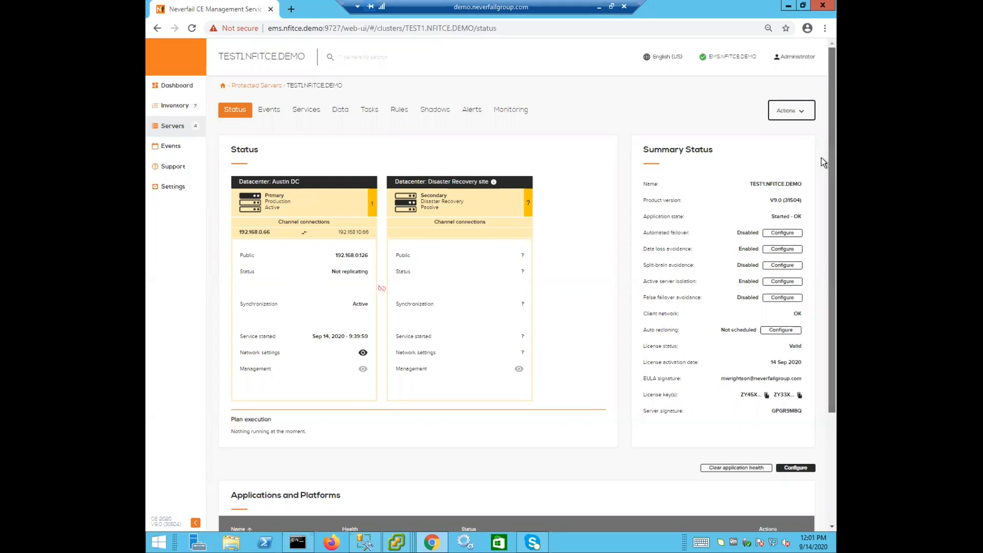
{"action": "scroll", "coordinate": [821, 174], "scroll_direction": "down", "scroll_amount": 1}
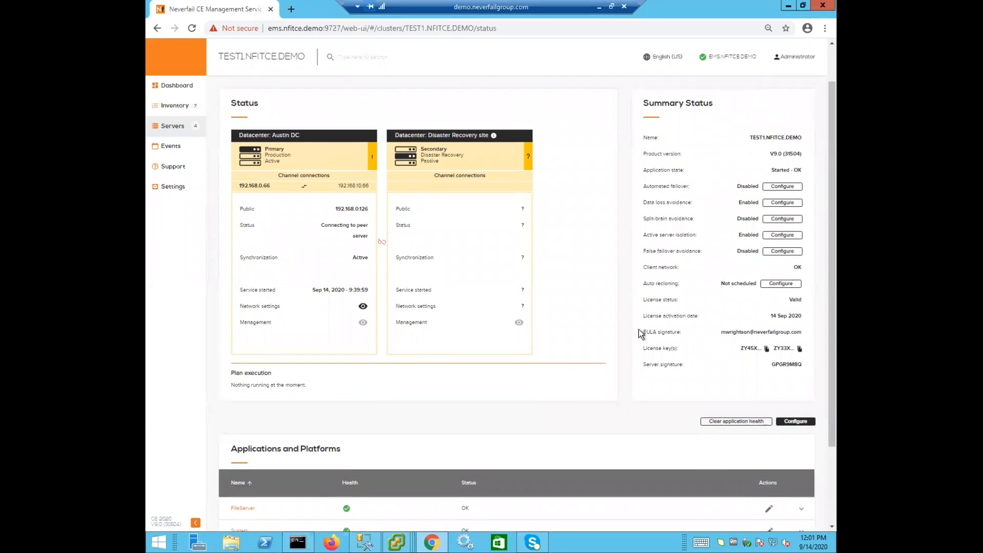